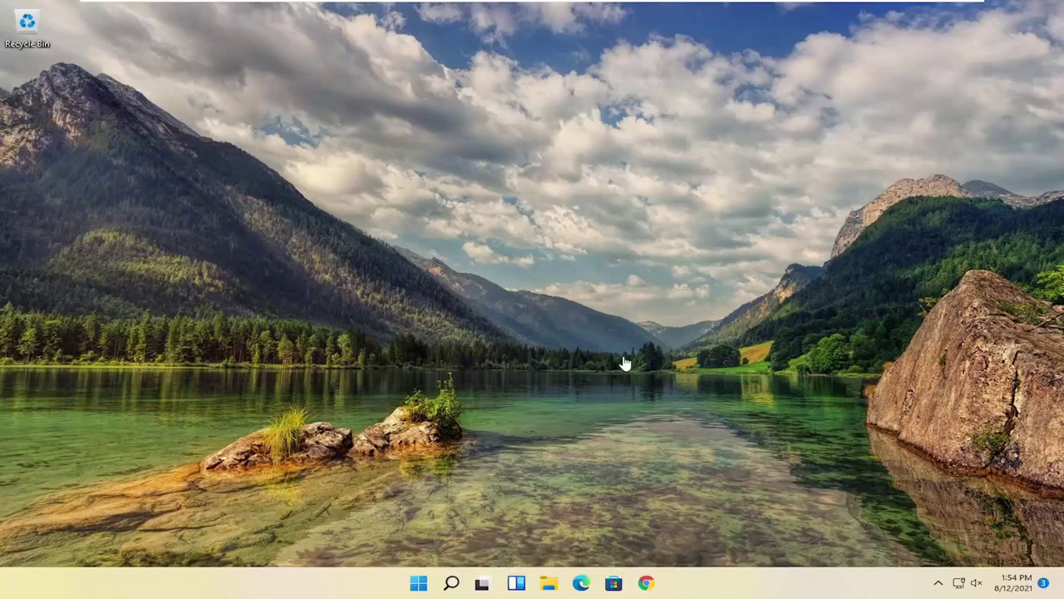
left_click(452, 582)
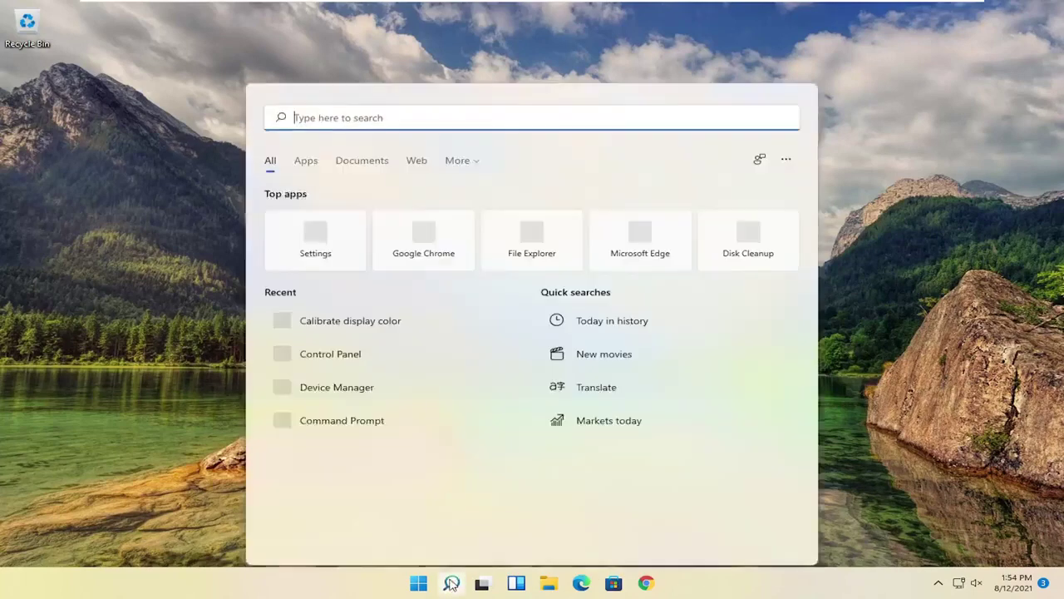
type("notepad")
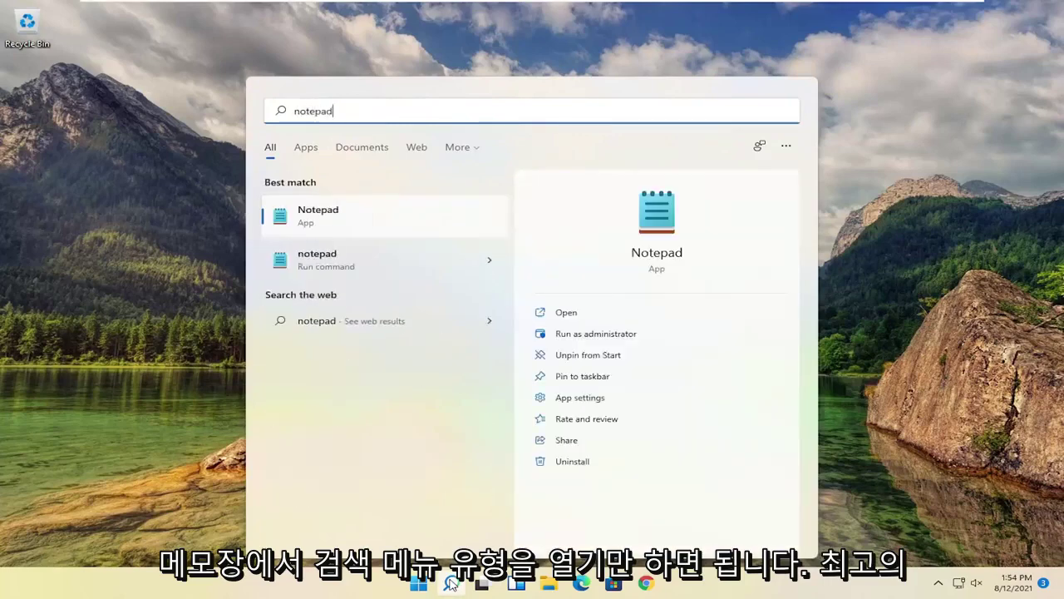
left_click(304, 220)
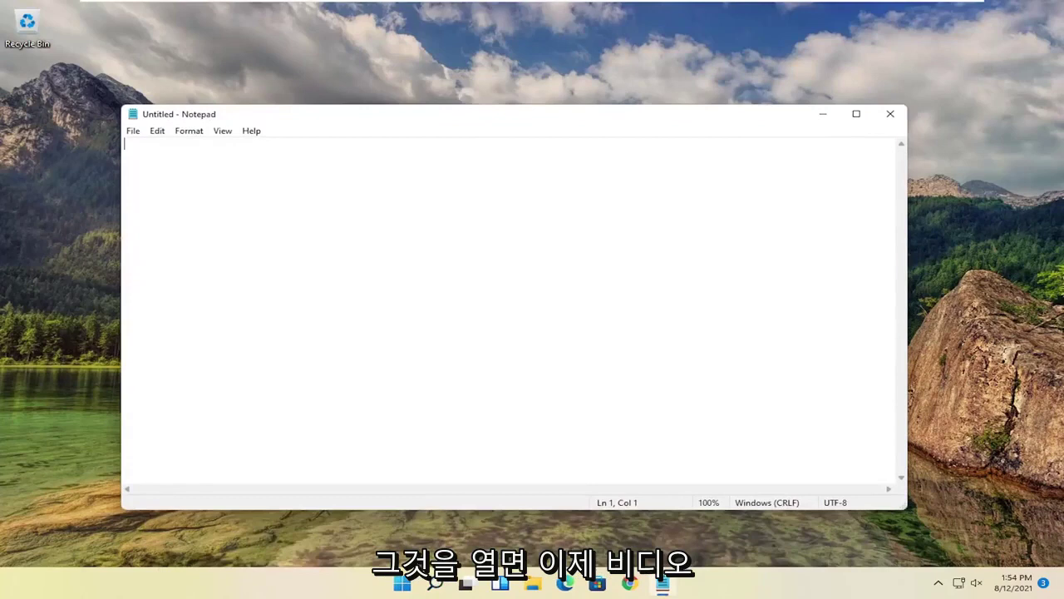
right_click(300, 181)
left_click(328, 239)
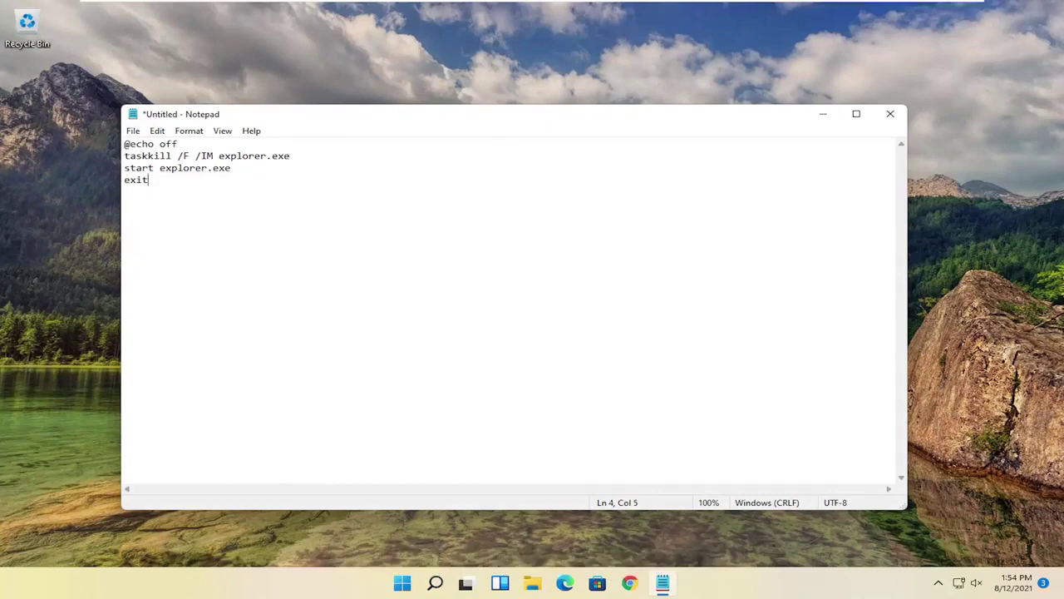
- Save the note to the Desktop as watermark.bat with Save as type set to All Files
left_click(133, 130)
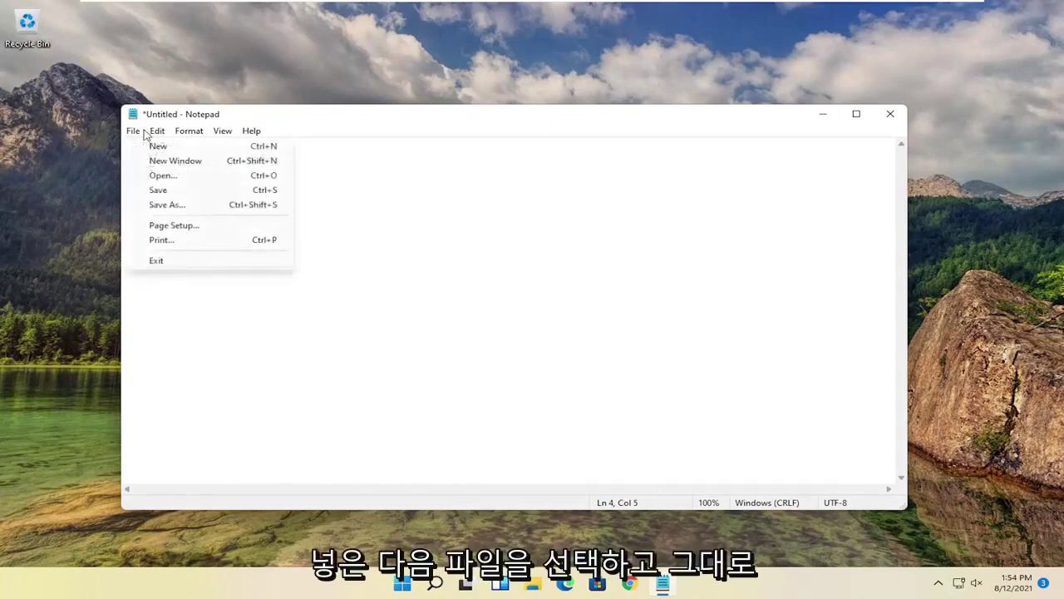
left_click(164, 204)
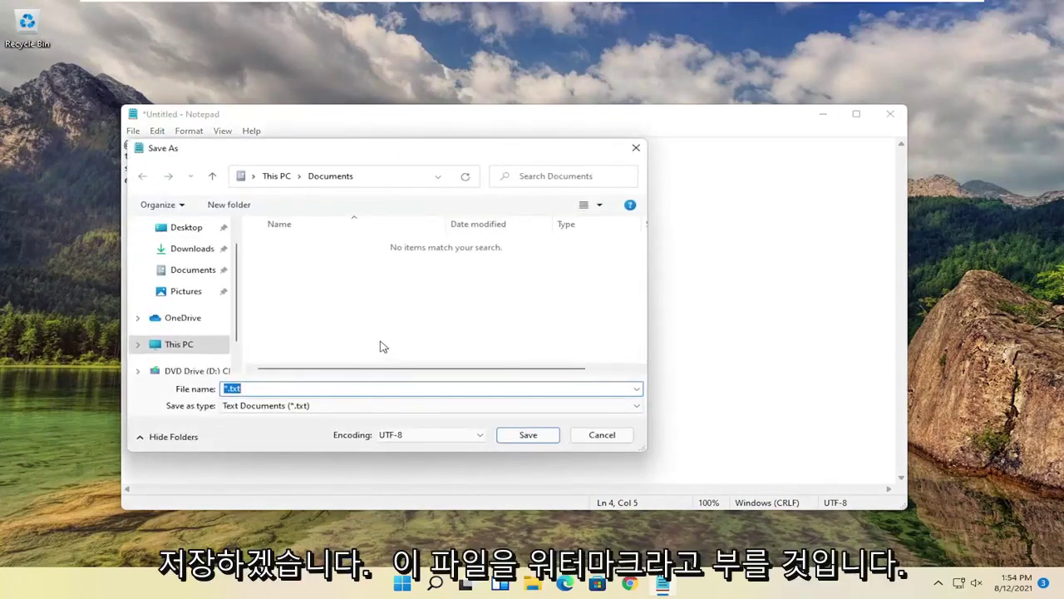
type("watermar")
type("k.bat")
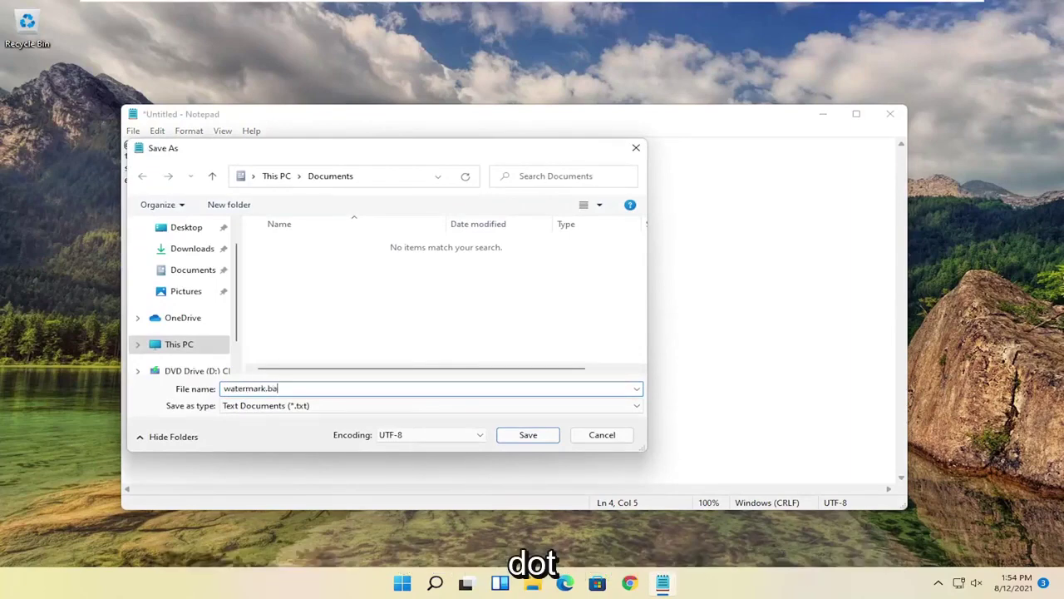
left_click(188, 235)
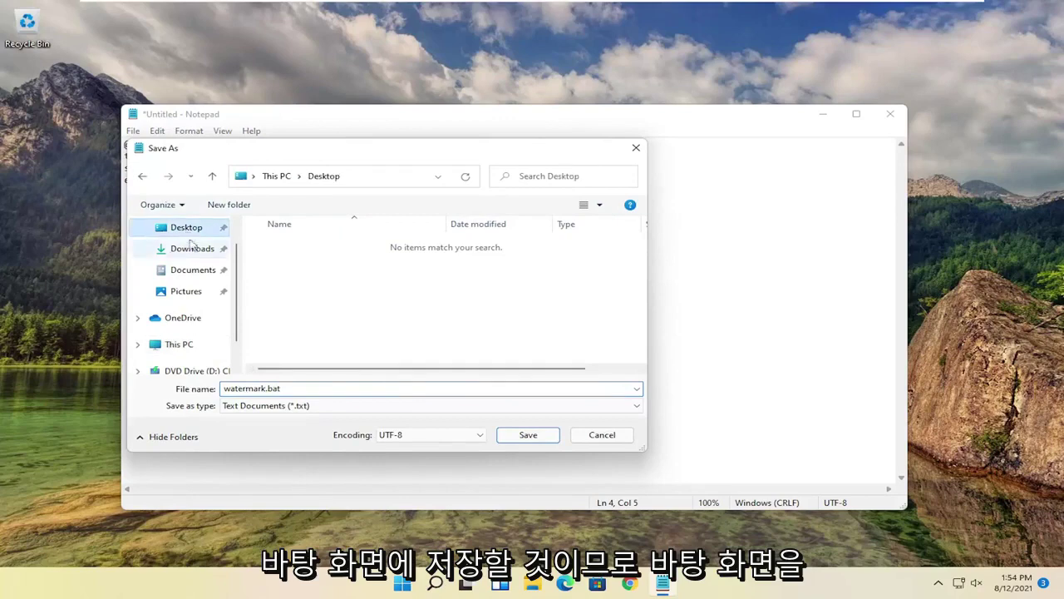
left_click(264, 408)
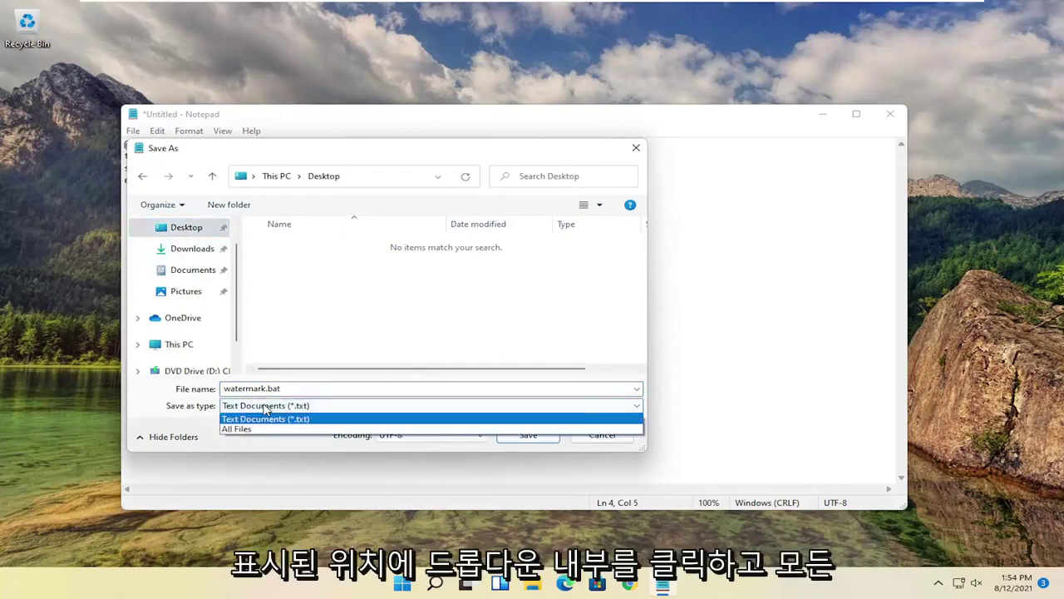
left_click(249, 429)
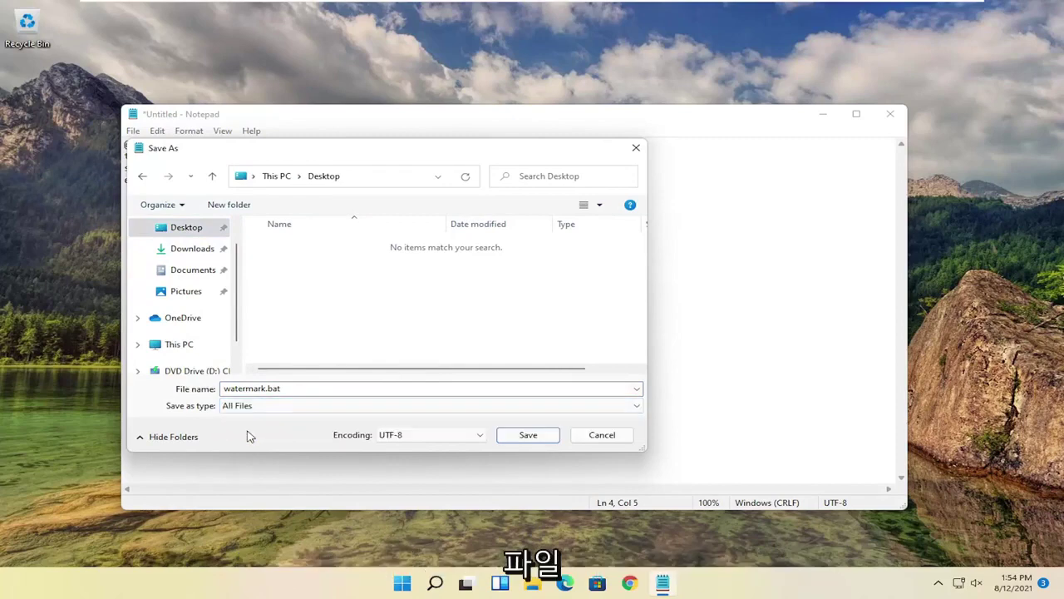
left_click(522, 438)
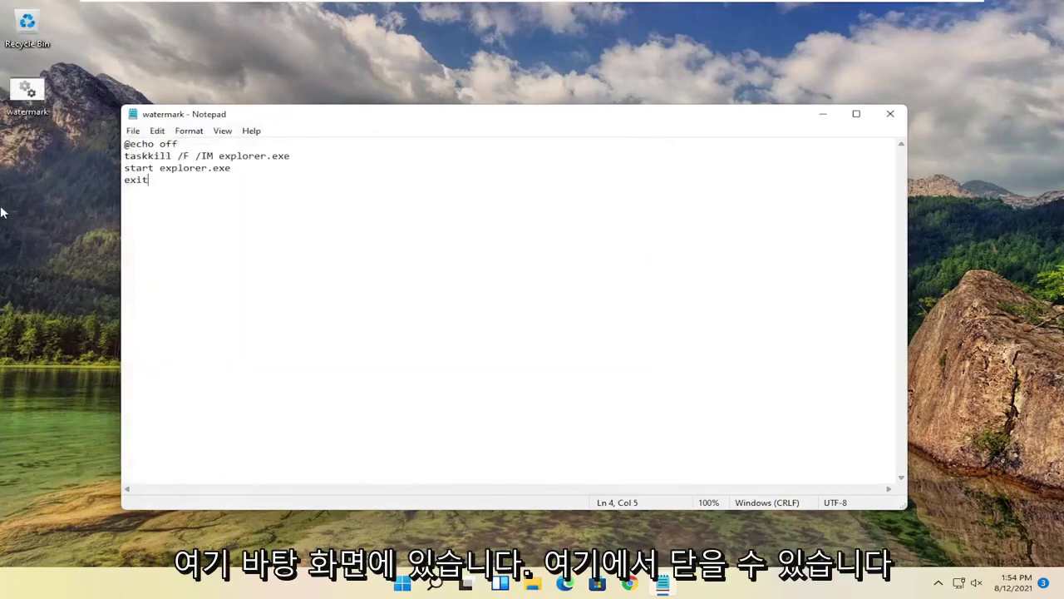
- Close Notepad and run the desktop watermark.bat as administrator, approving the UAC prompt
left_click(890, 113)
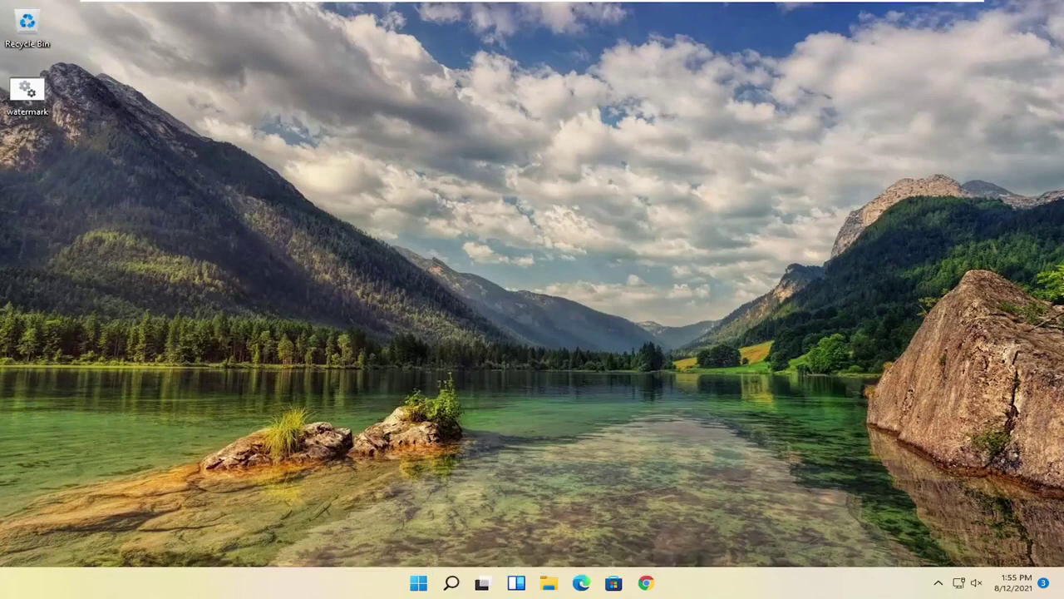
right_click(32, 84)
left_click(106, 147)
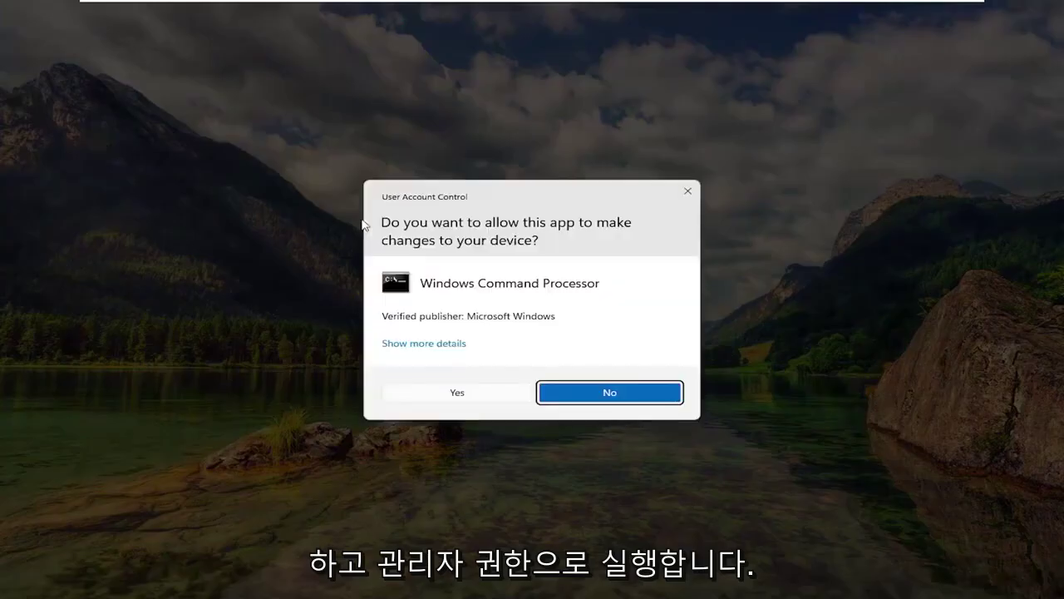
left_click(456, 393)
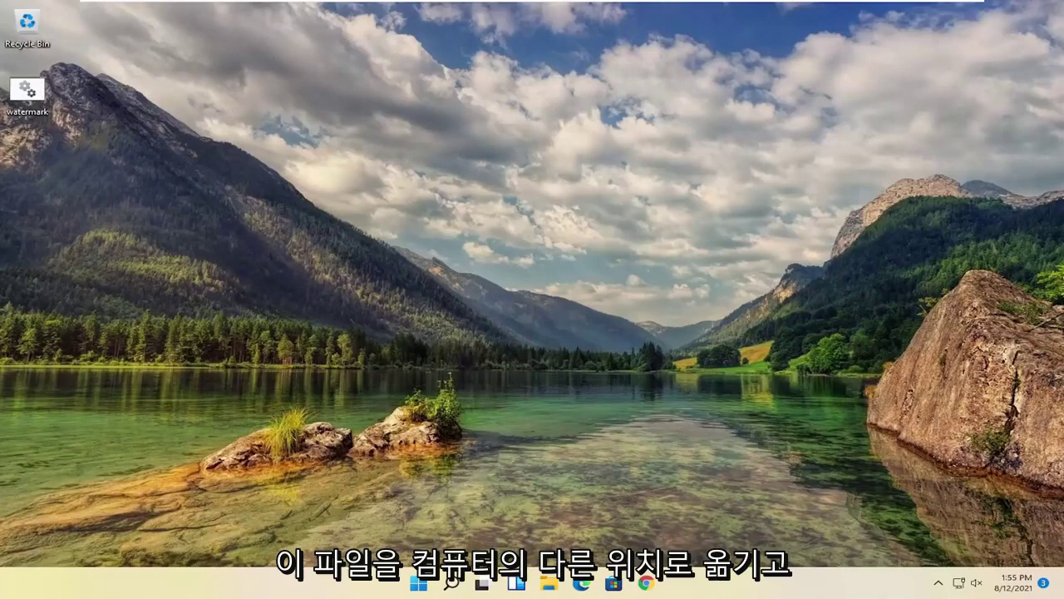
- Move watermark.bat from the desktop into the Documents folder, then close File Explorer
mouse_move(26, 90)
left_mouse_down()
mouse_move(194, 105)
mouse_move(87, 96)
left_mouse_up()
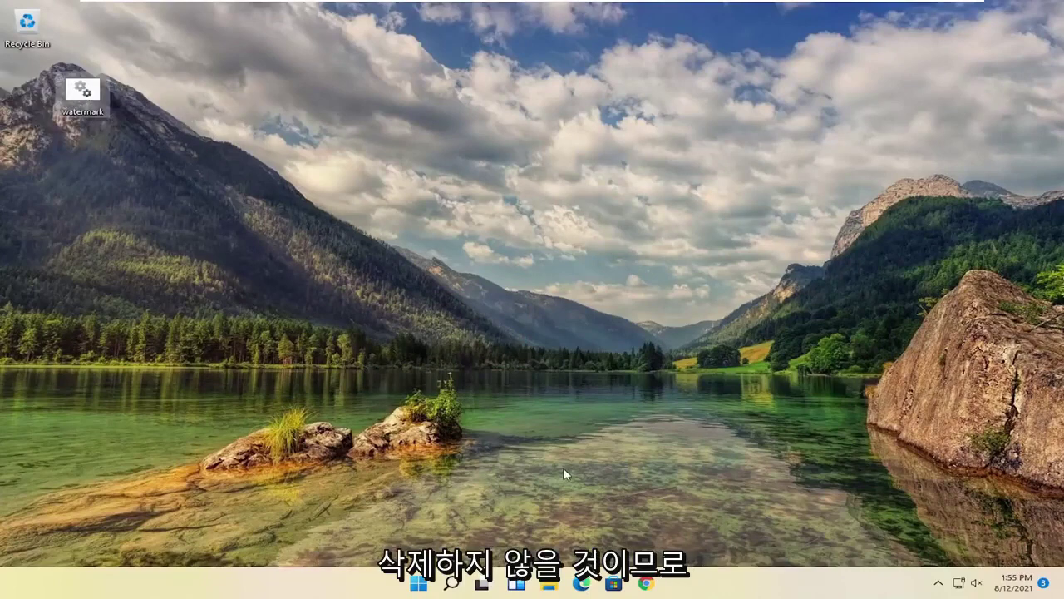
left_click(549, 584)
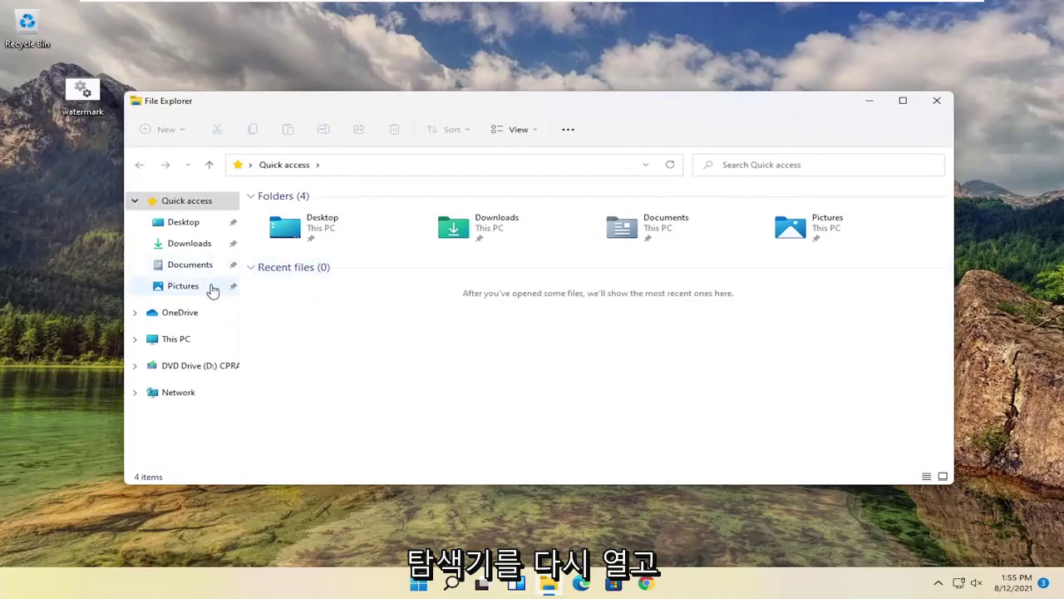
left_click(171, 264)
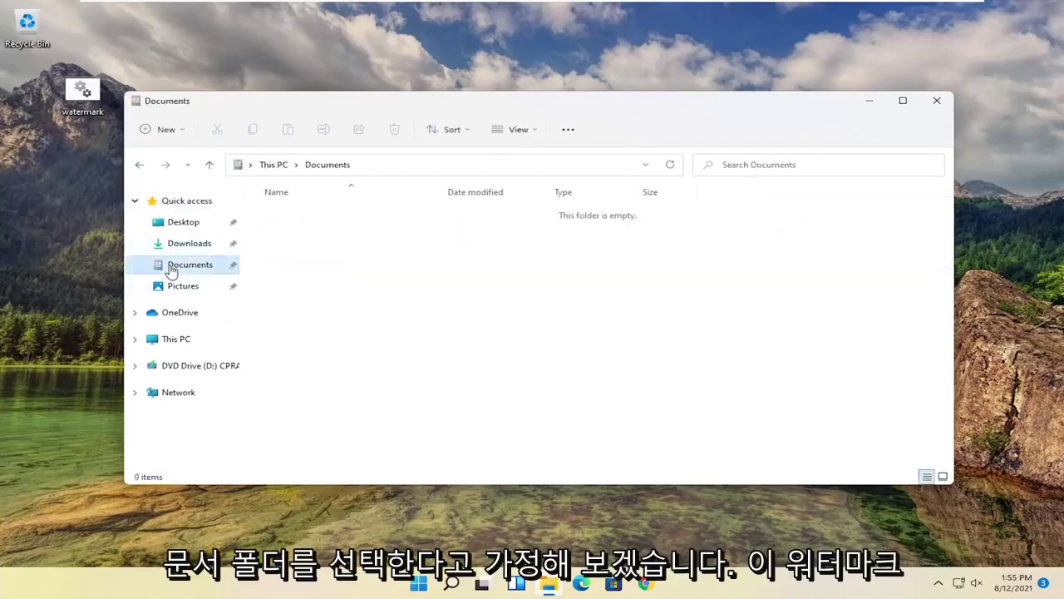
mouse_move(83, 89)
left_mouse_down()
mouse_move(83, 100)
mouse_move(511, 284)
left_mouse_up()
left_click(937, 101)
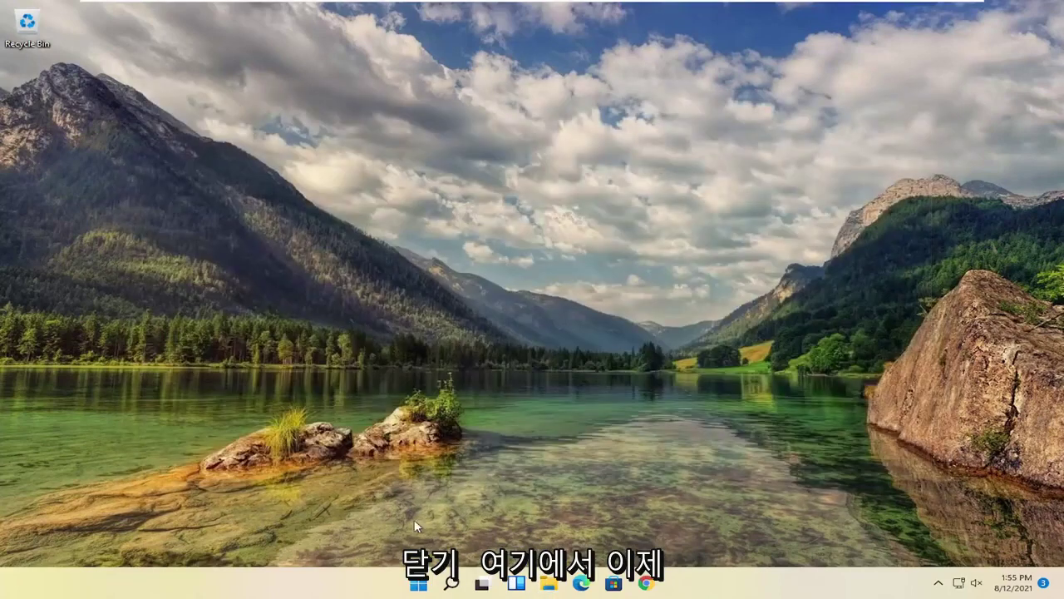
- Launch Task Scheduler from Windows search and enlarge its window
left_click(450, 585)
type("t")
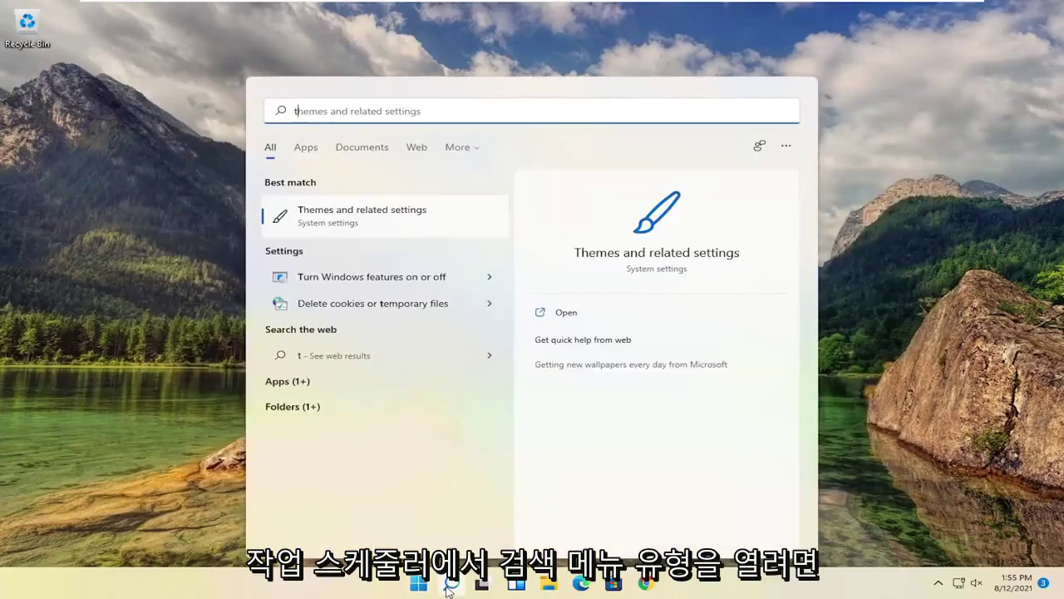
type("ask sc")
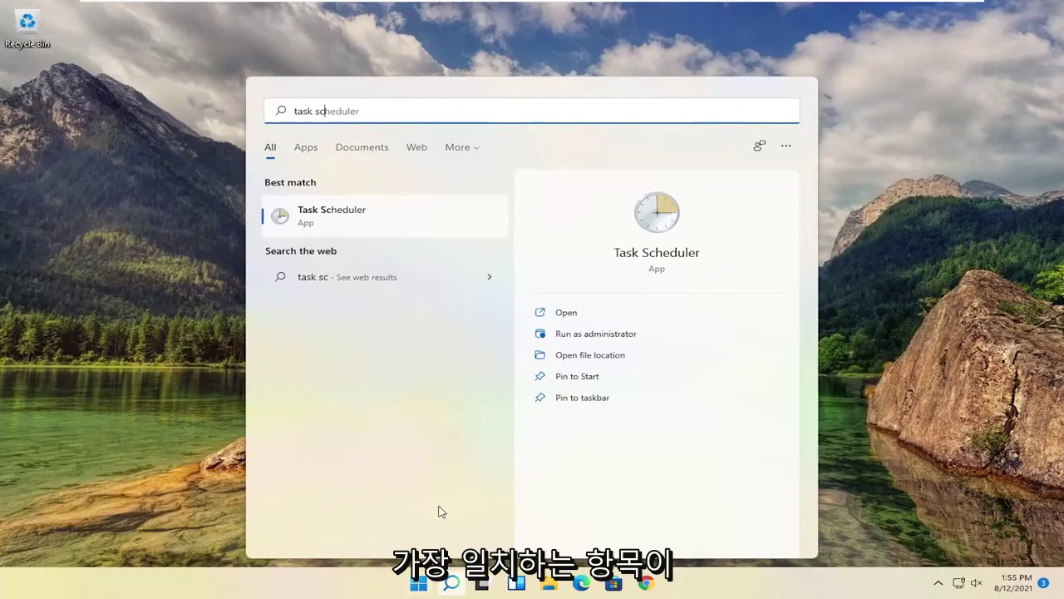
left_click(322, 216)
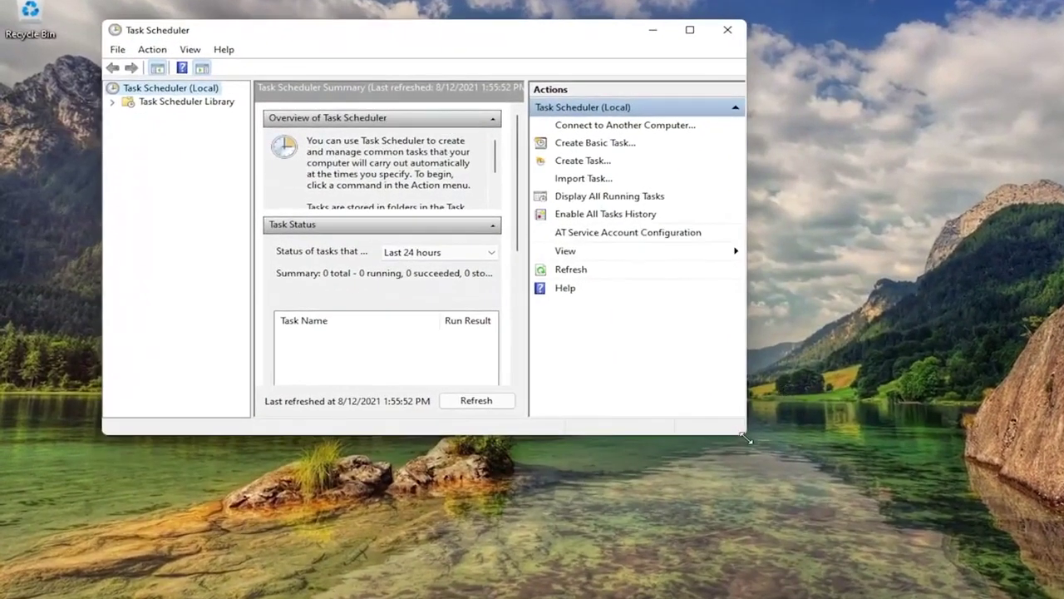
left_click_drag(745, 438, 947, 557)
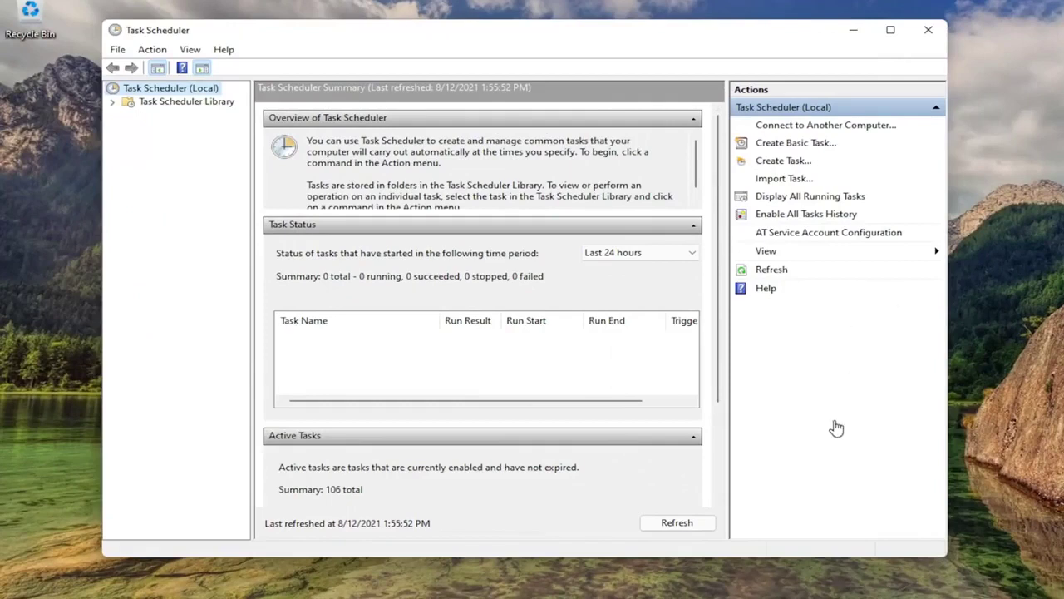
- Create a basic task named Watermark, triggered daily recurring every 1 day, with a Start a program action
left_click(788, 143)
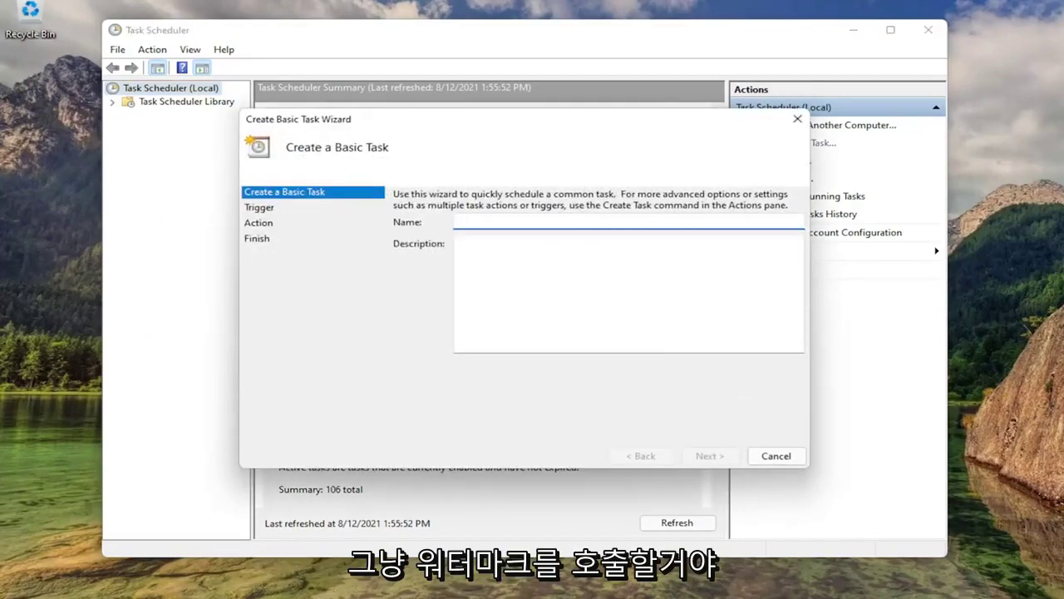
type("Watermark")
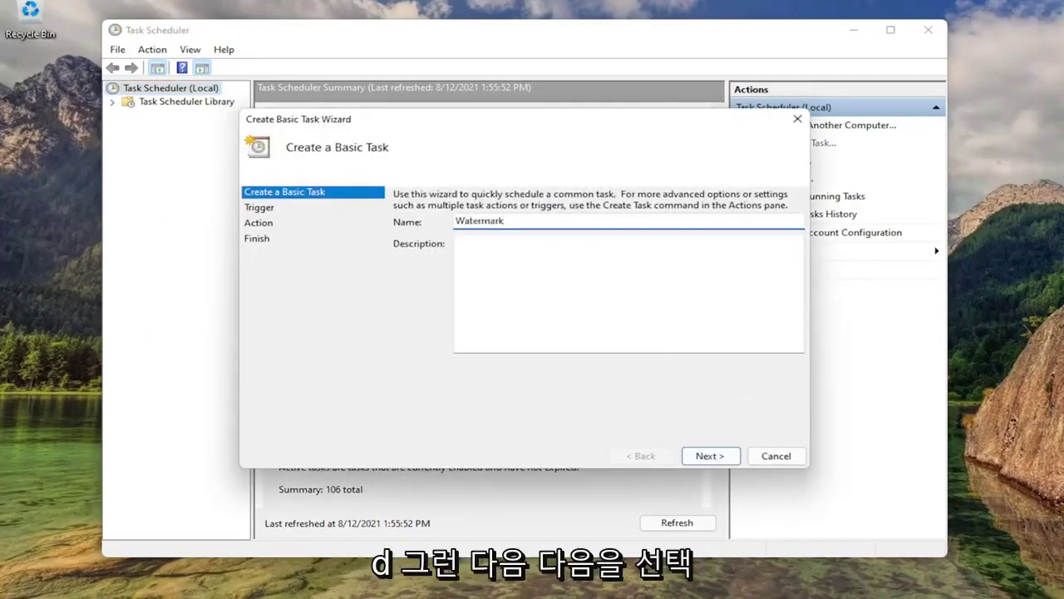
left_click(715, 455)
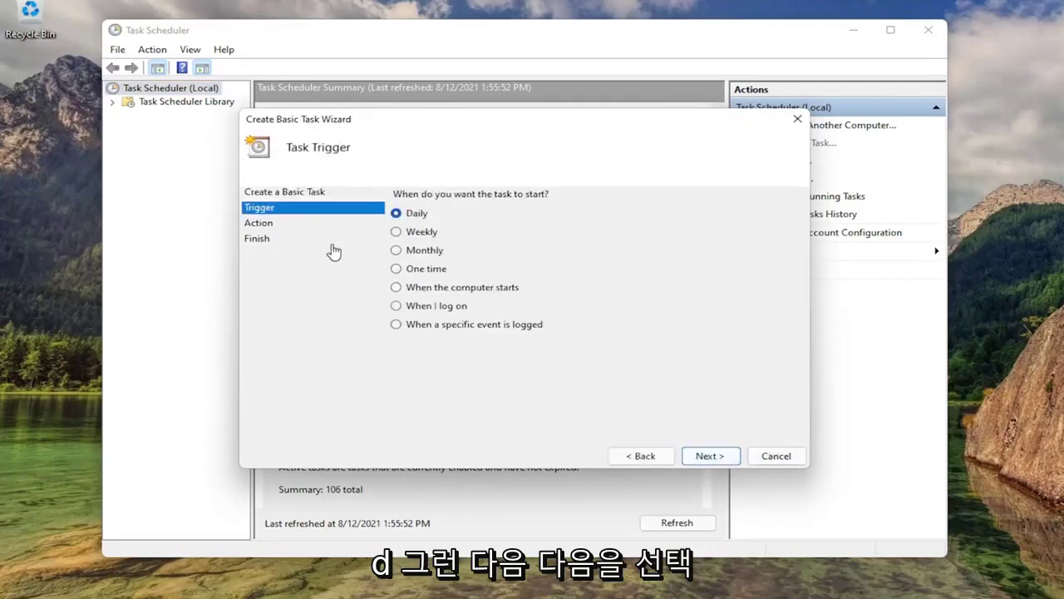
left_click(718, 456)
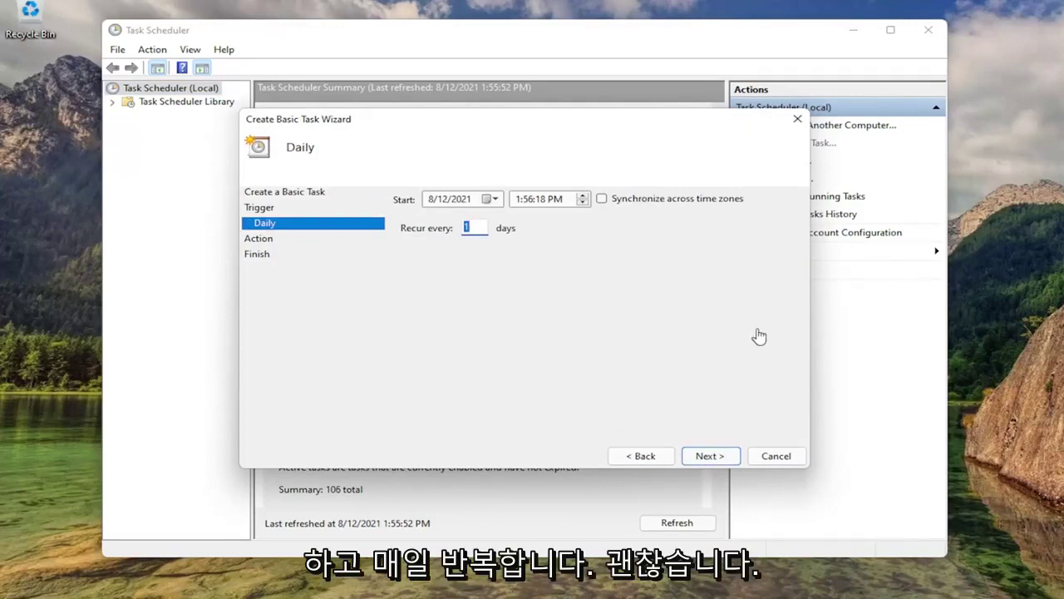
left_click(705, 456)
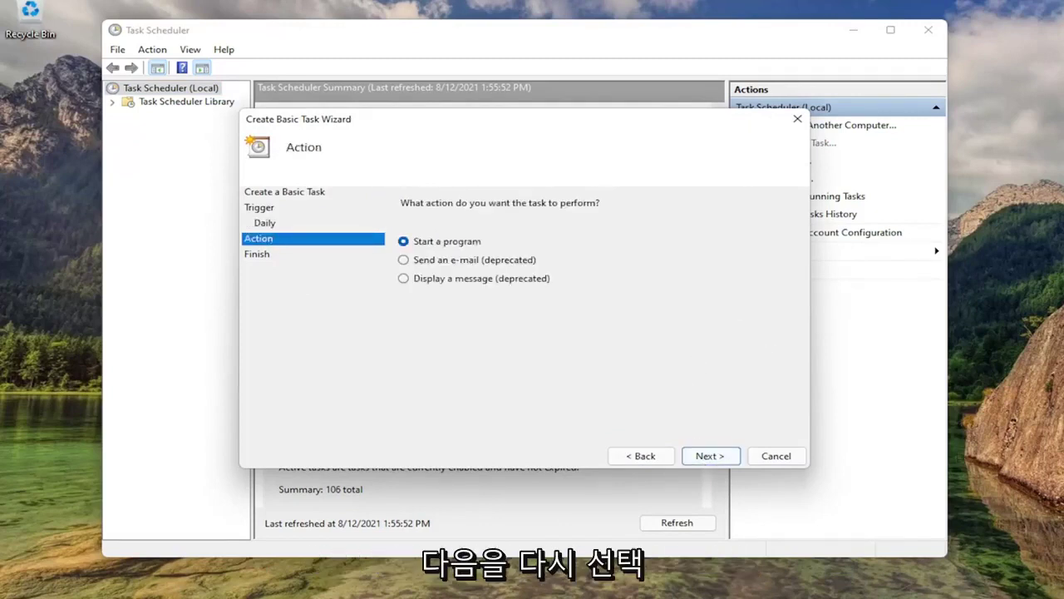
left_click(643, 456)
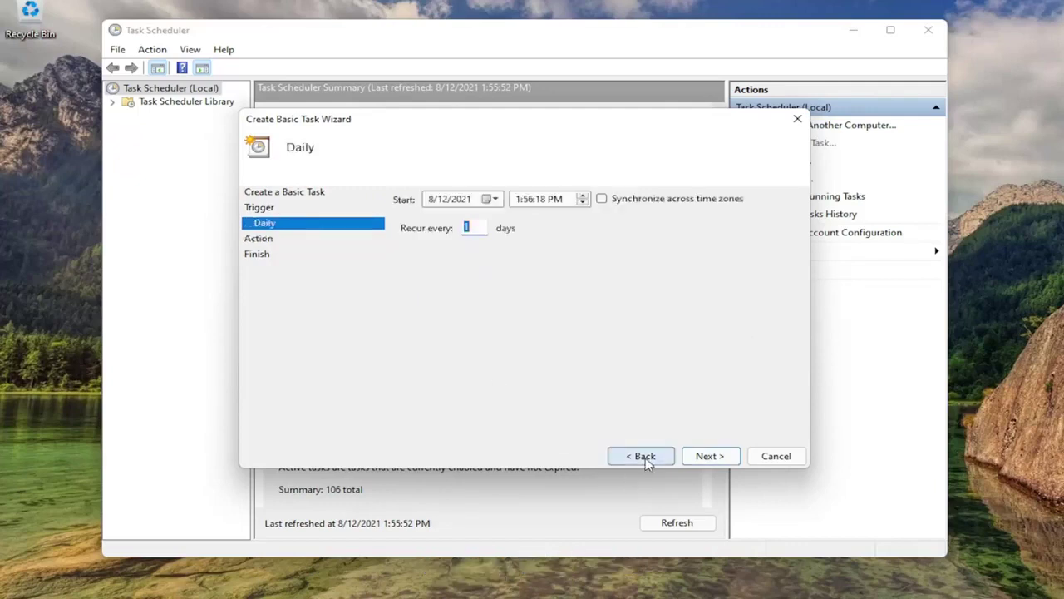
left_click(707, 455)
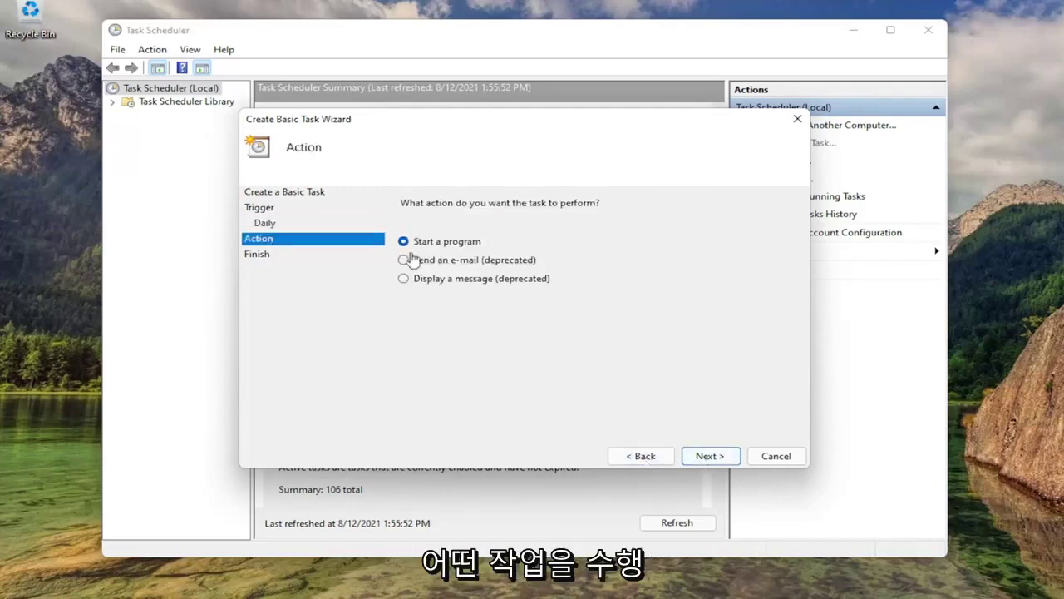
left_click(693, 455)
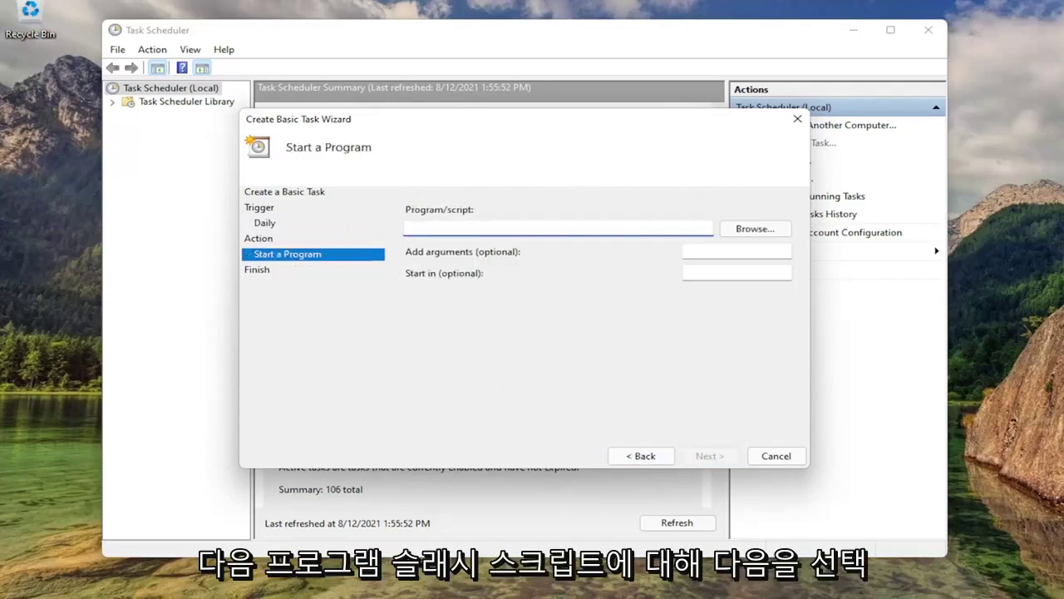
- Set the task's program to watermark.bat in Documents and advance to the Summary page
left_click(753, 228)
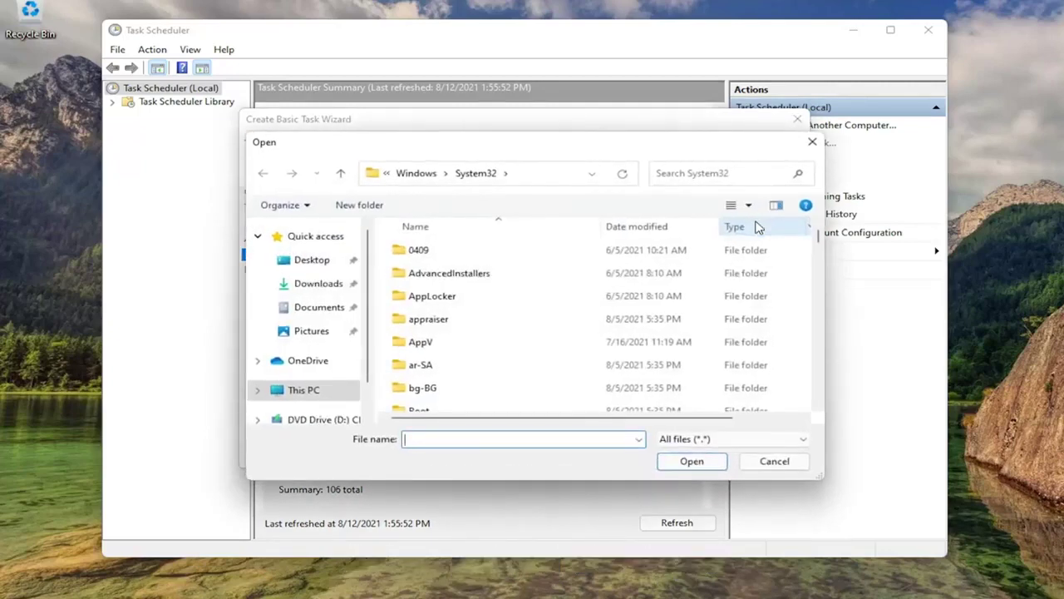
left_click(308, 310)
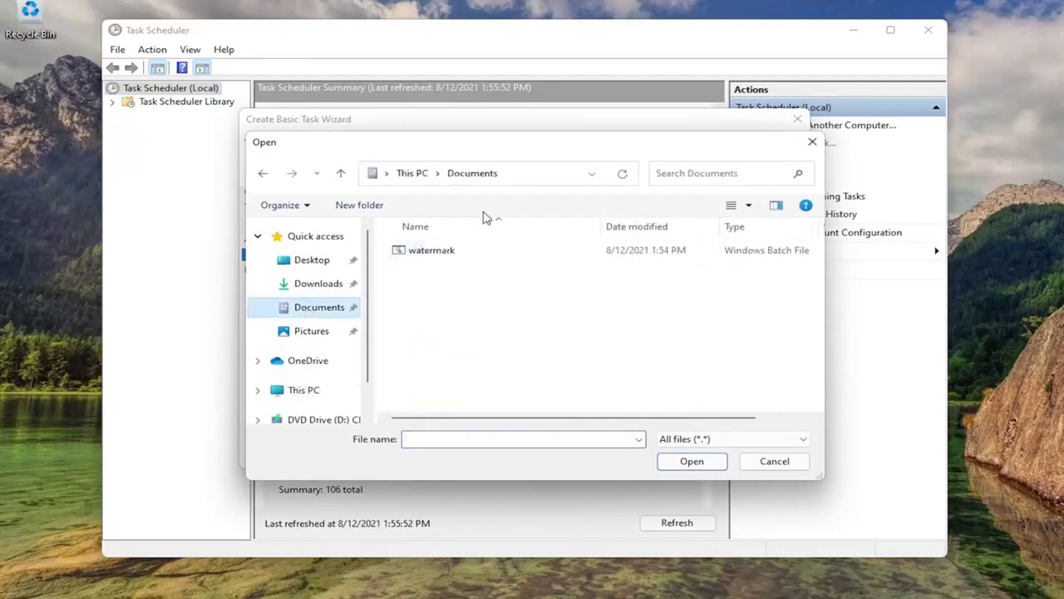
double_click(430, 252)
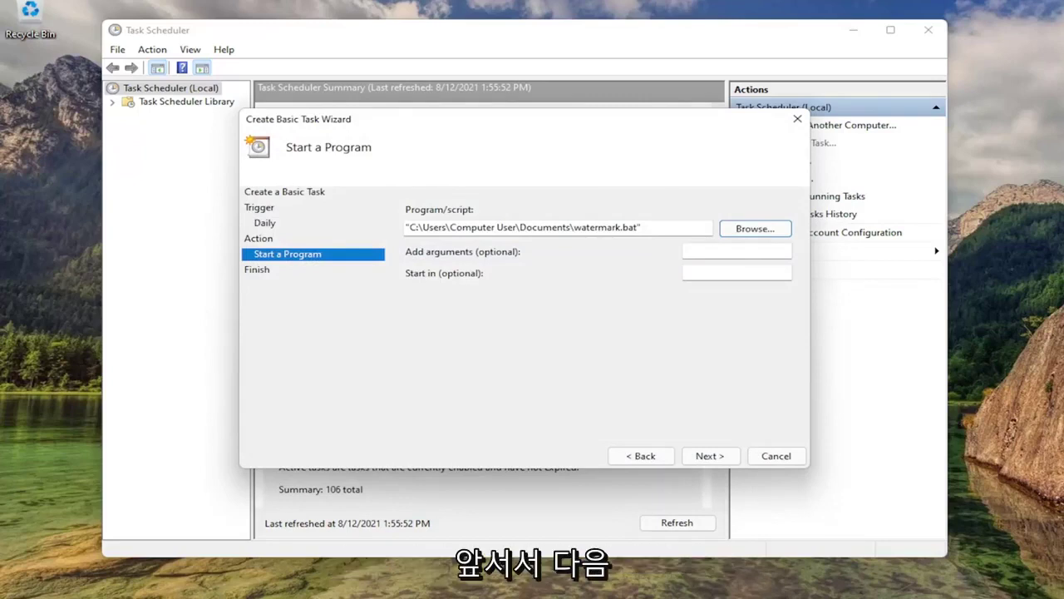
left_click(707, 455)
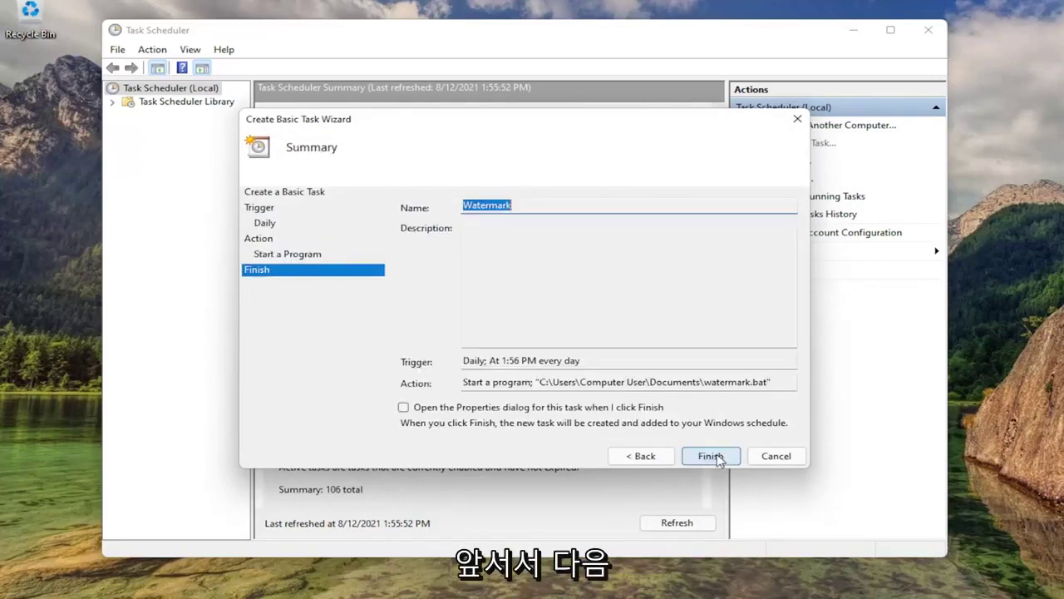
- Finish the Watermark task wizard and close Task Scheduler
left_click(714, 457)
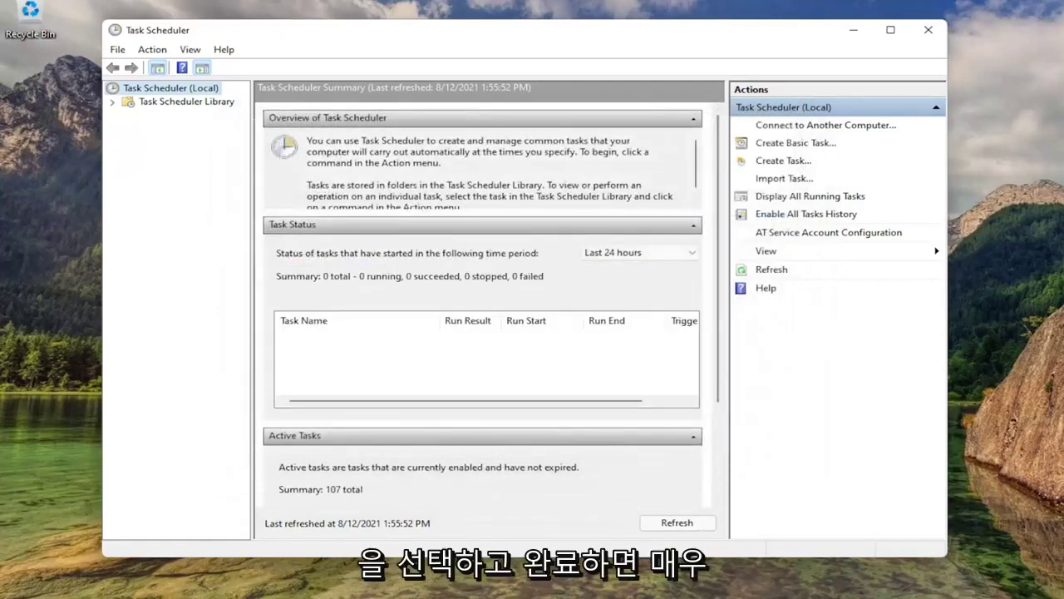
left_click(928, 30)
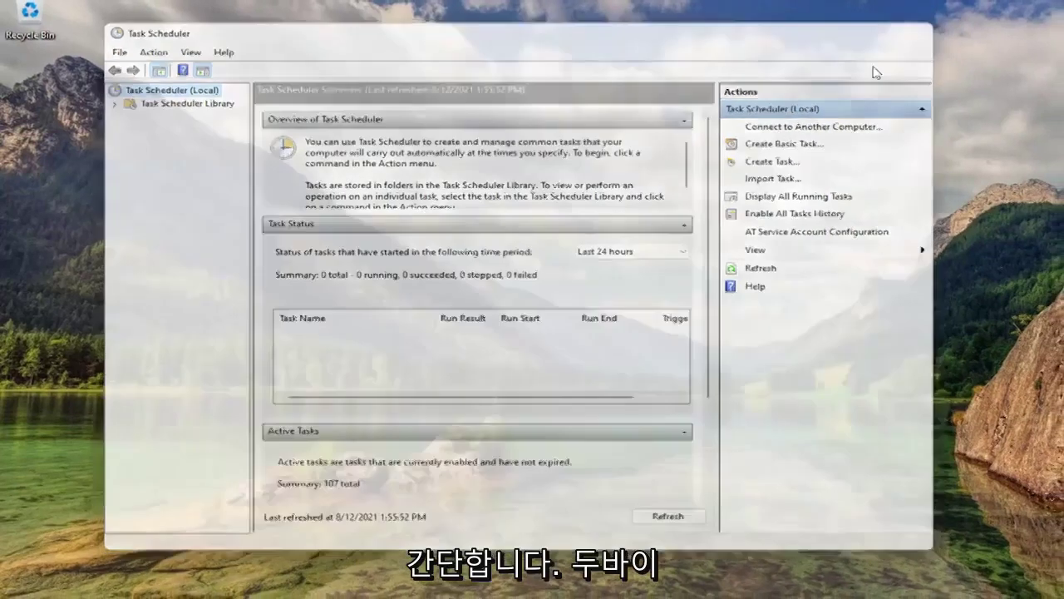